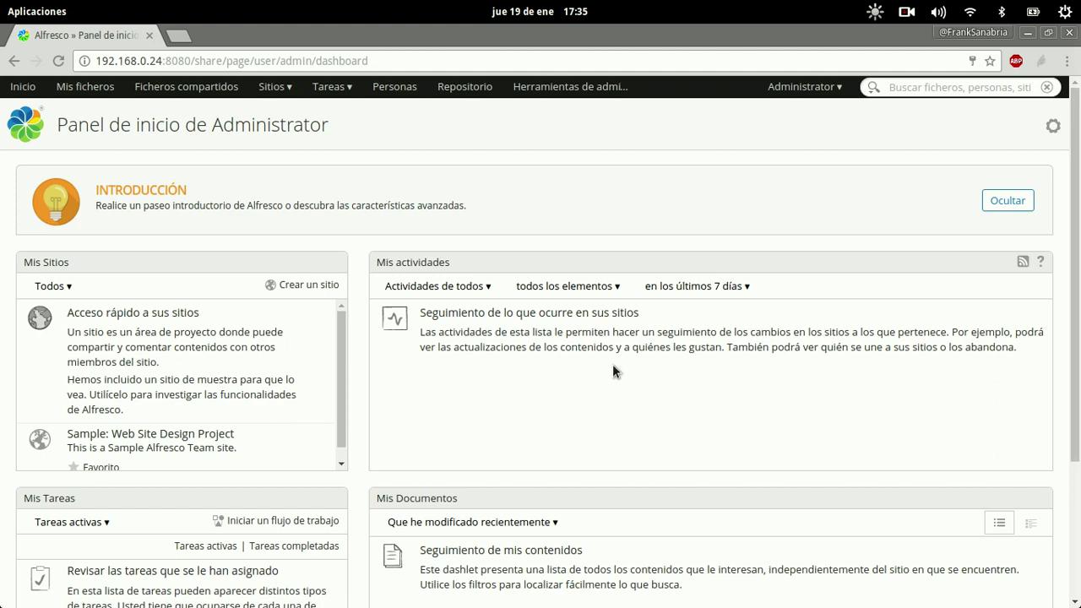
Step: Hide the introduction panel on the administrator's dashboard and accept the confirmation
scroll(629, 353, down, 1)
scroll(628, 353, down, 5)
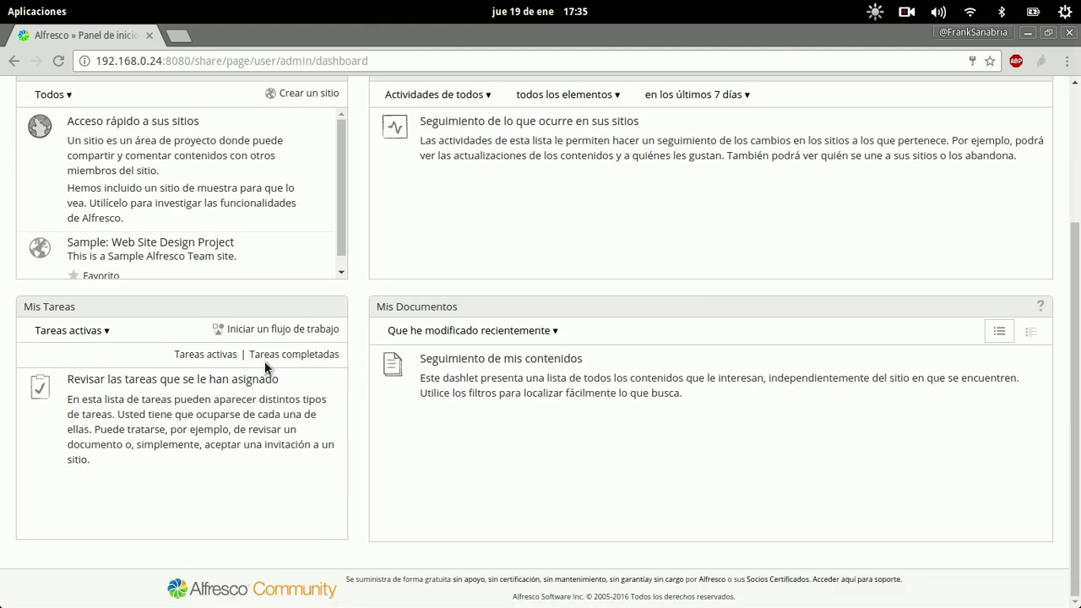
scroll(617, 326, up, 4)
scroll(628, 324, up, 2)
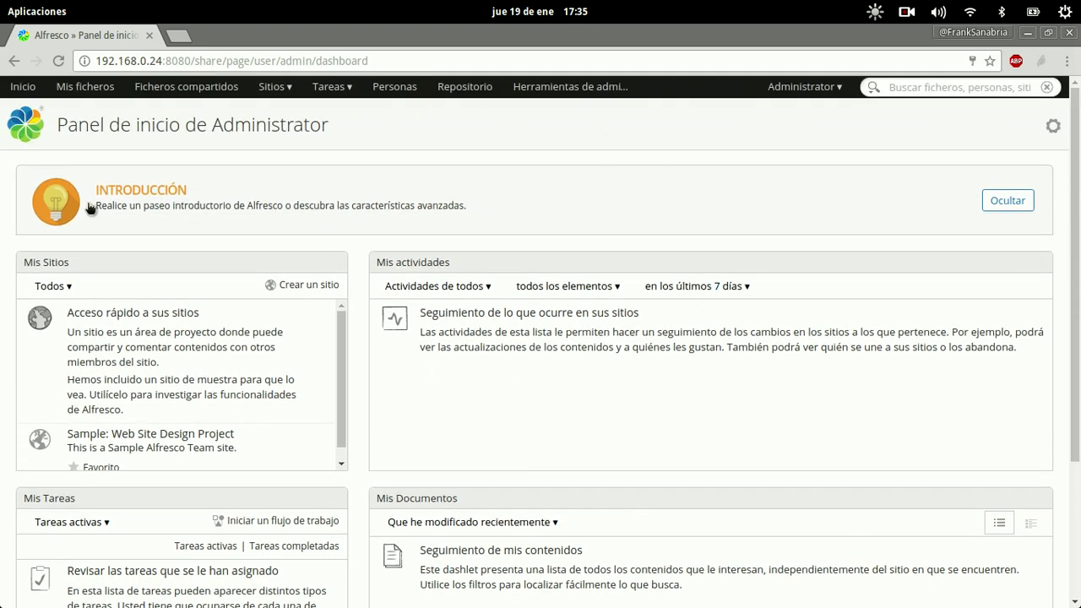
click(1015, 209)
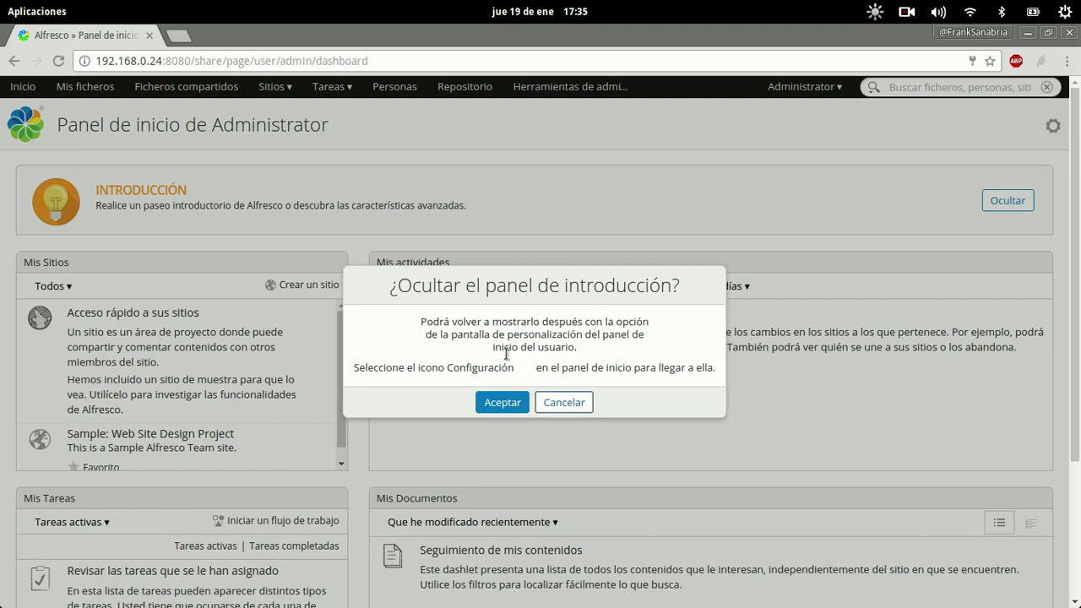
click(498, 402)
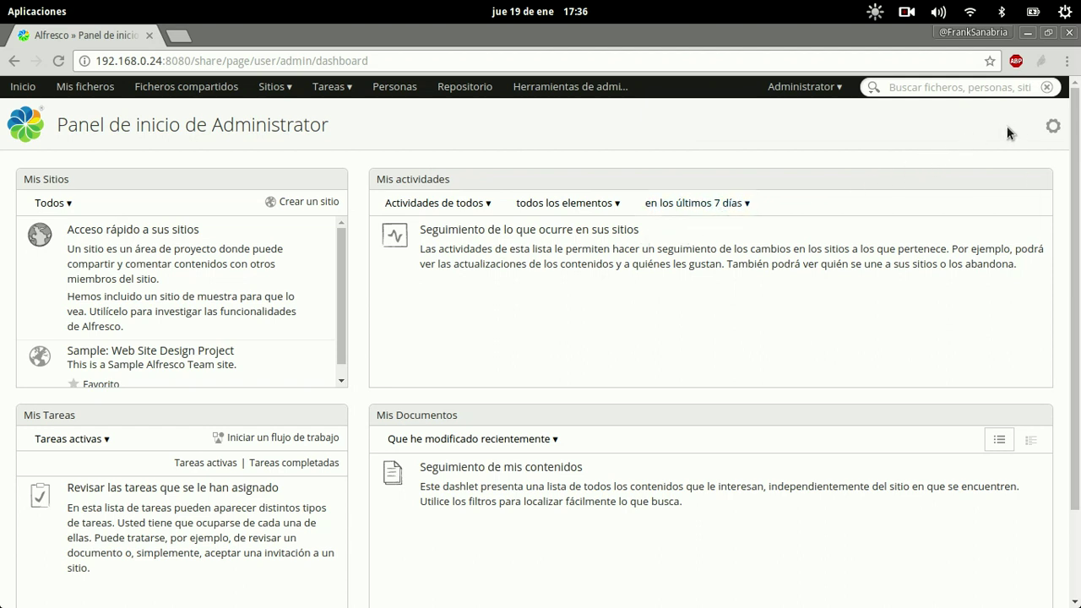
Step: Open the dashboard customization and change its layout to three columns with a wide centre column
click(1051, 129)
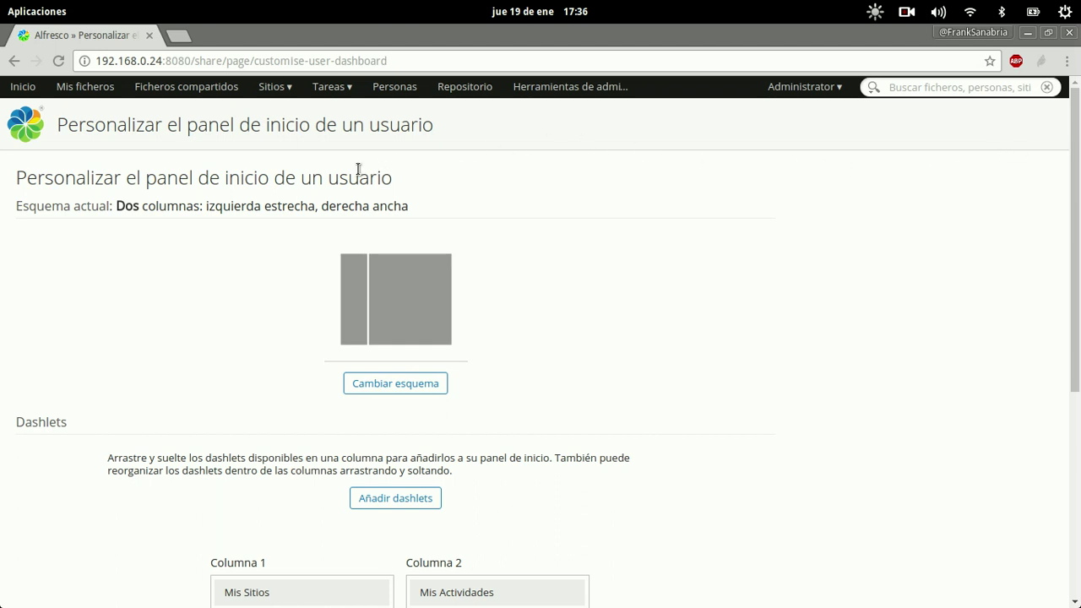
scroll(415, 279, down, 3)
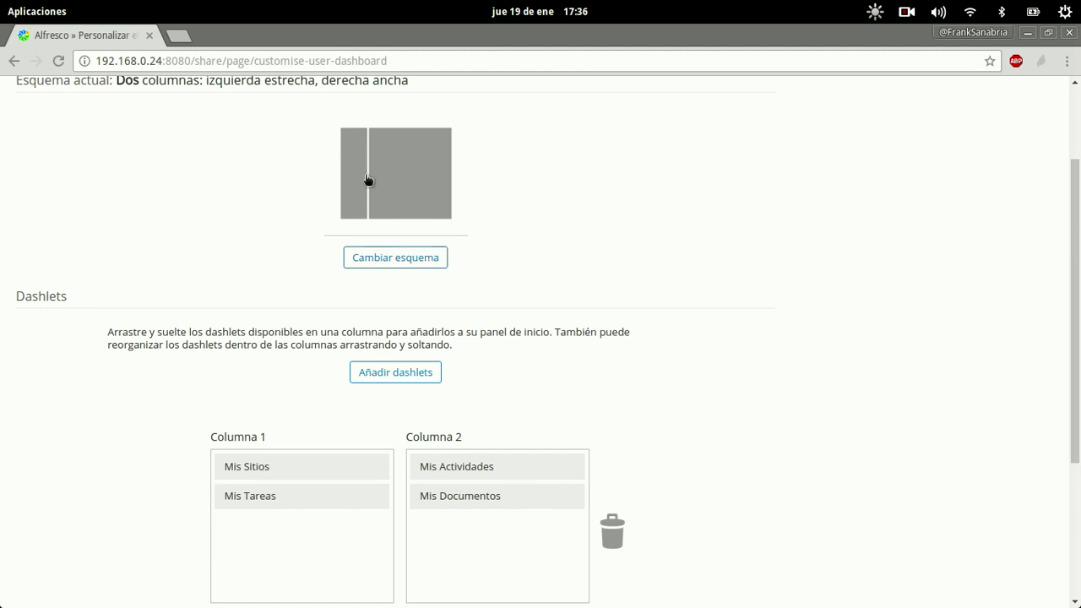
click(412, 263)
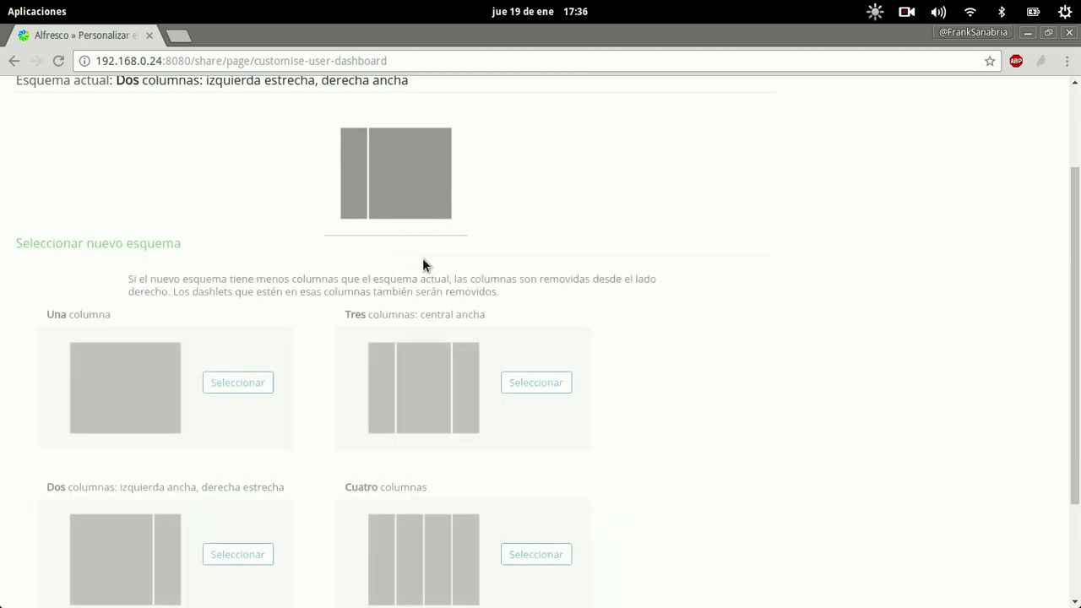
scroll(531, 278, down, 3)
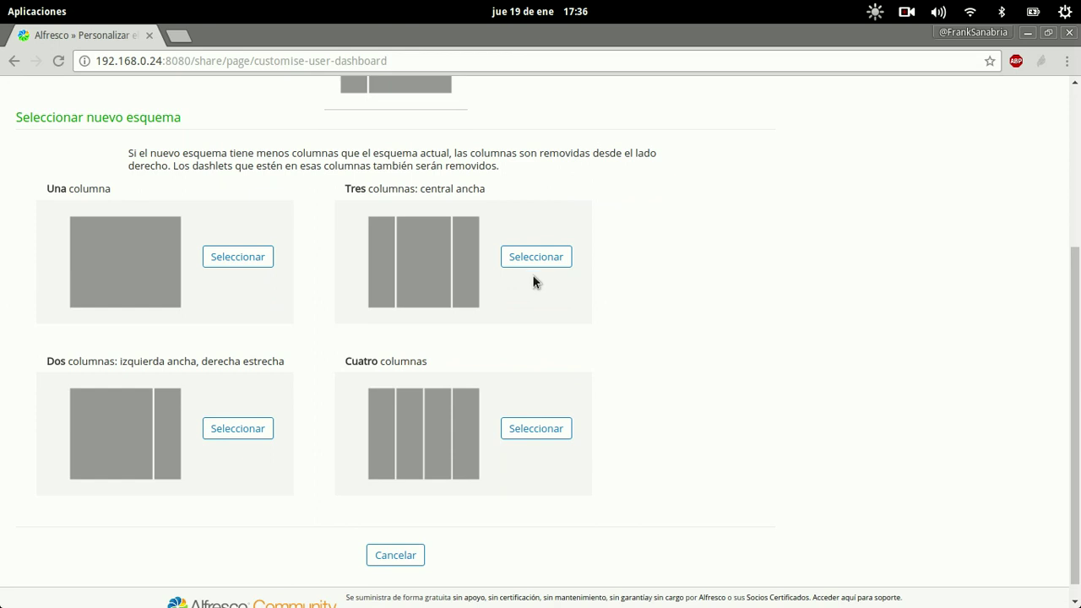
click(456, 274)
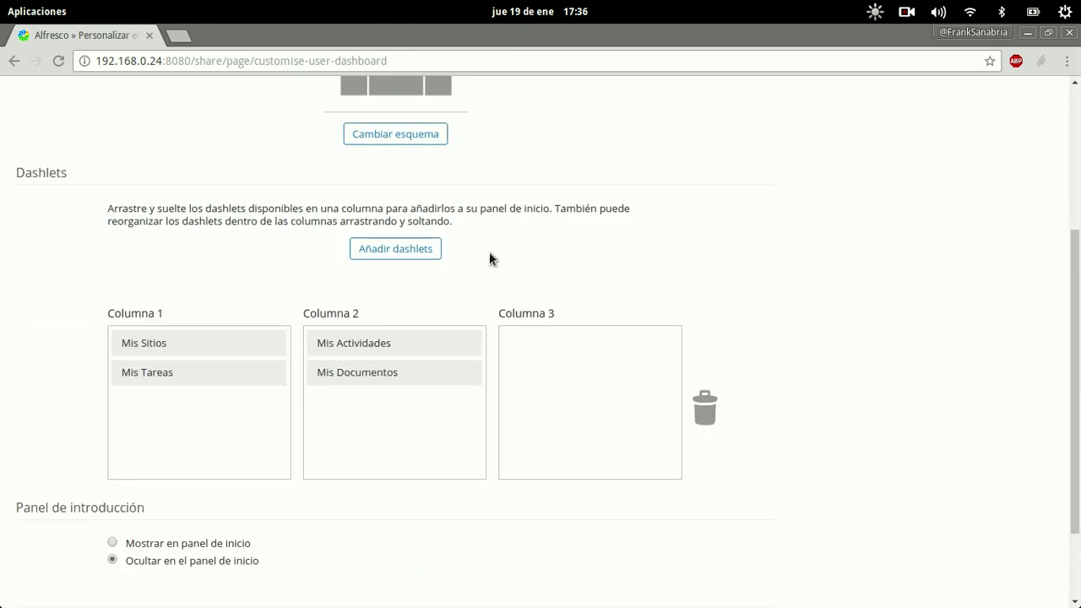
scroll(489, 252, up, 3)
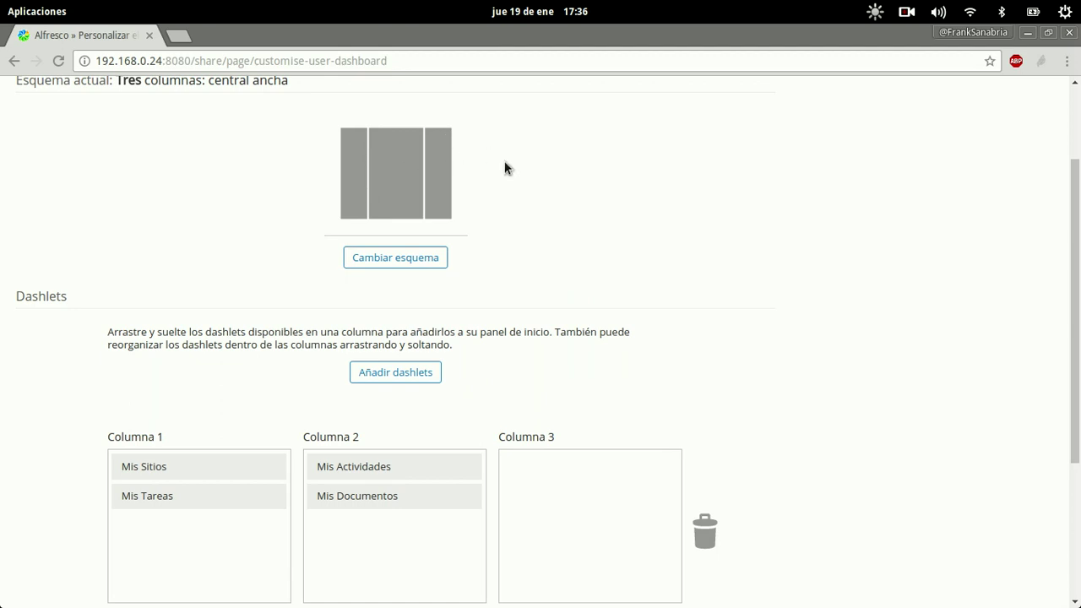
Step: Try to move the Mis Tareas dashlet from column 1 directly into the empty column 3
scroll(686, 261, down, 2)
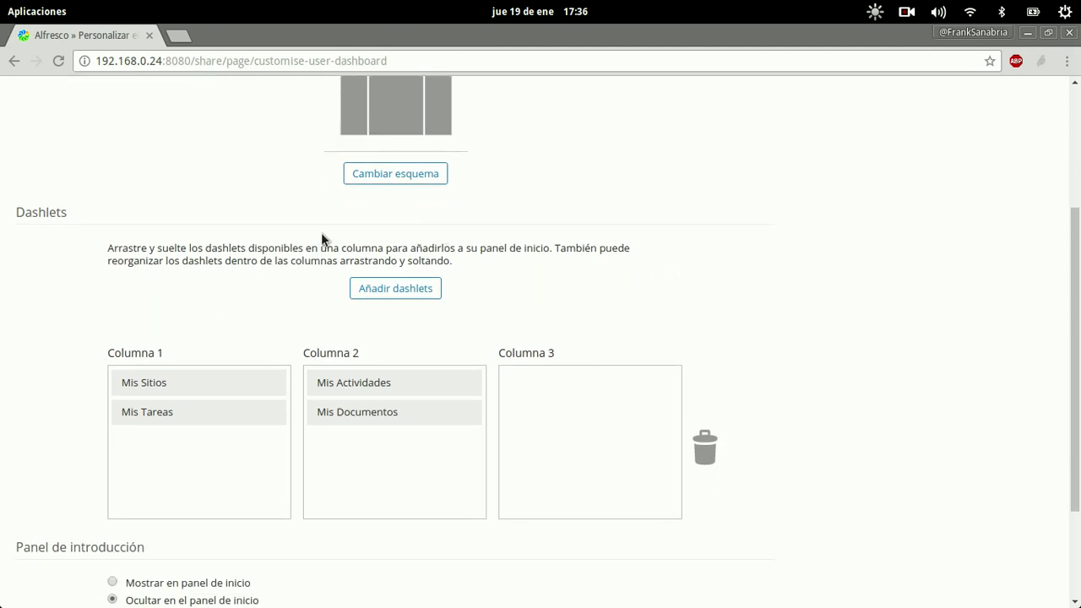
scroll(261, 234, down, 2)
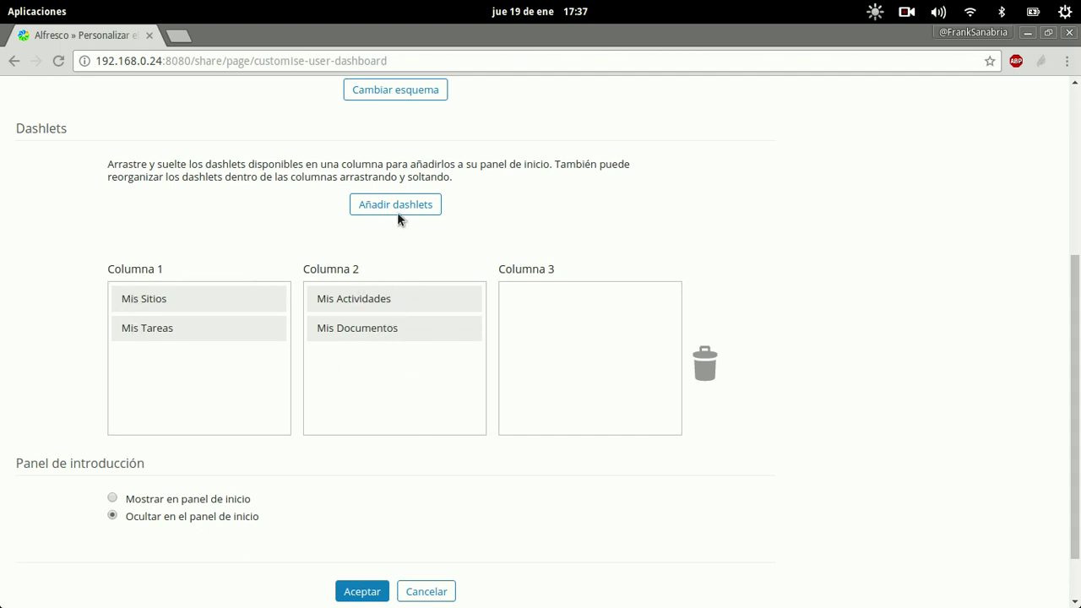
drag(164, 321, 553, 293)
drag(225, 363, 610, 335)
drag(173, 365, 535, 353)
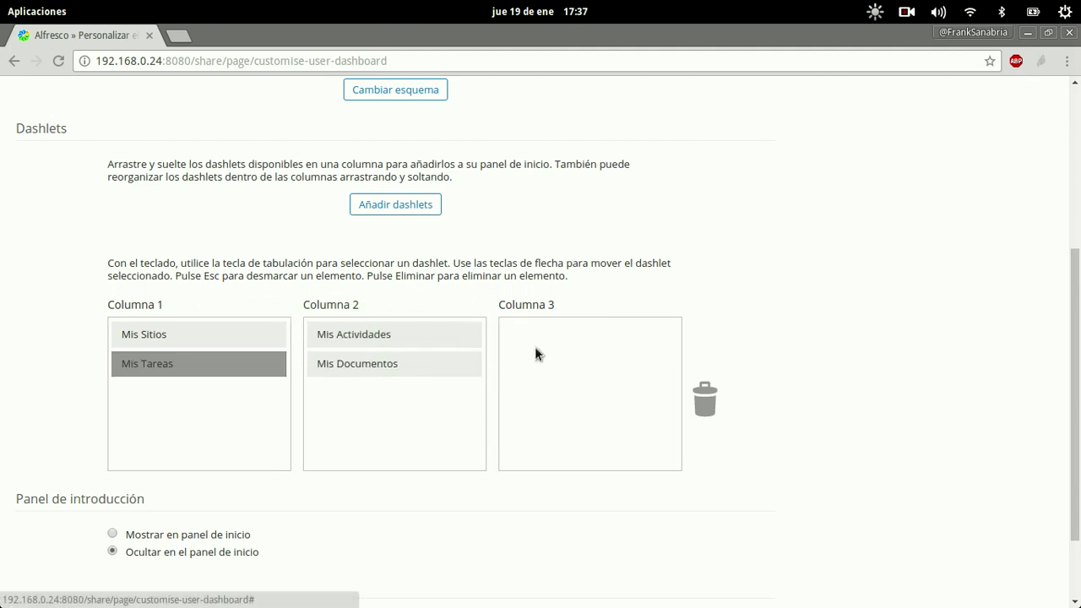
Step: Discard the Mis Tareas dashlet from column 1 and add it to column 3 from the available dashlets
click(412, 206)
scroll(600, 319, down, 1)
scroll(630, 335, up, 1)
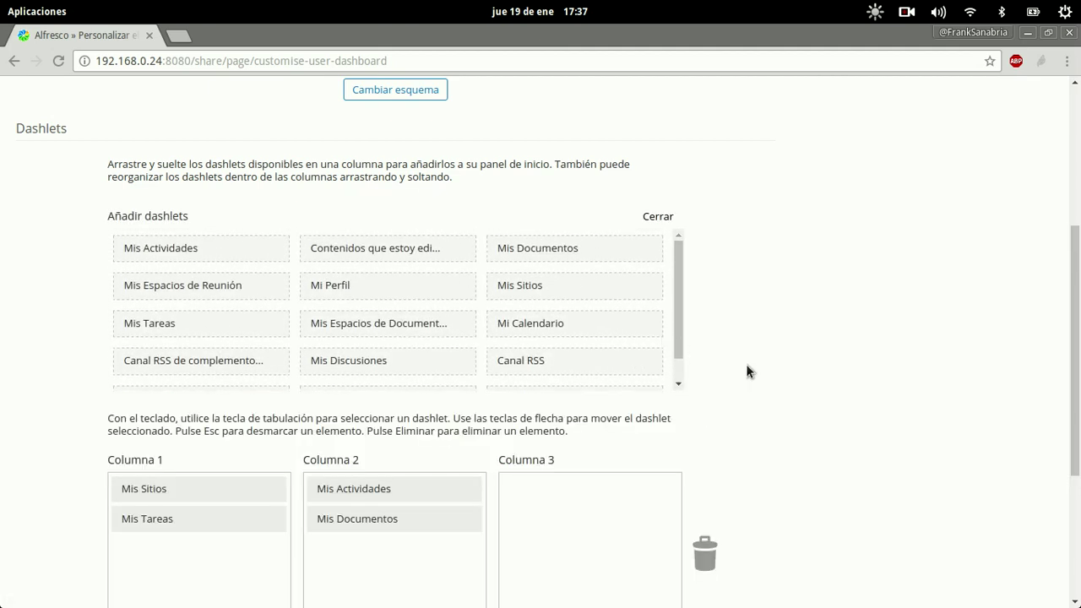
scroll(747, 365, down, 1)
drag(166, 482, 567, 449)
drag(254, 480, 705, 512)
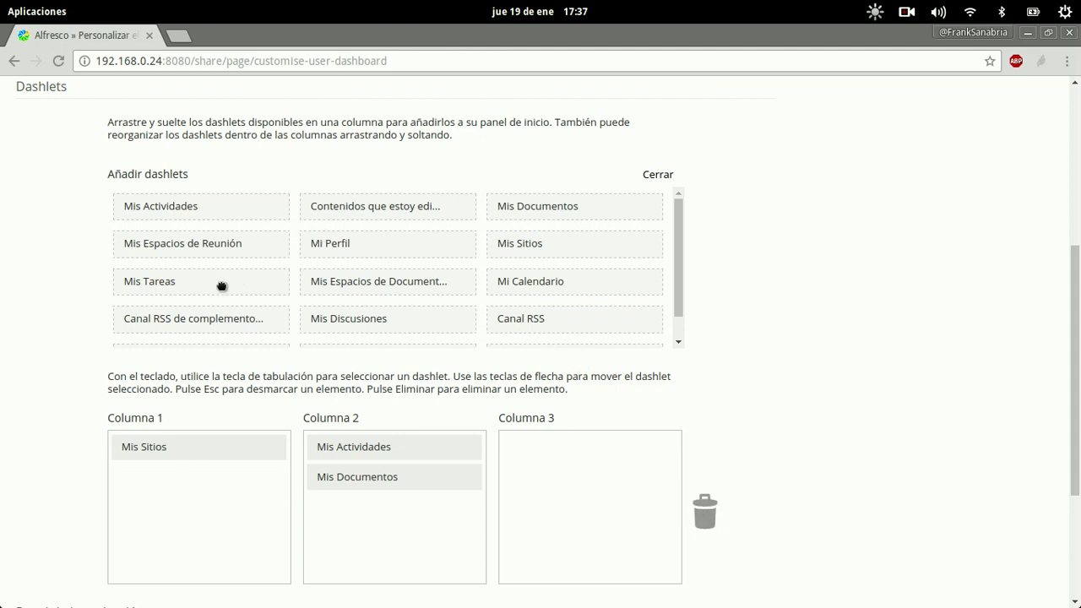
drag(221, 287, 605, 454)
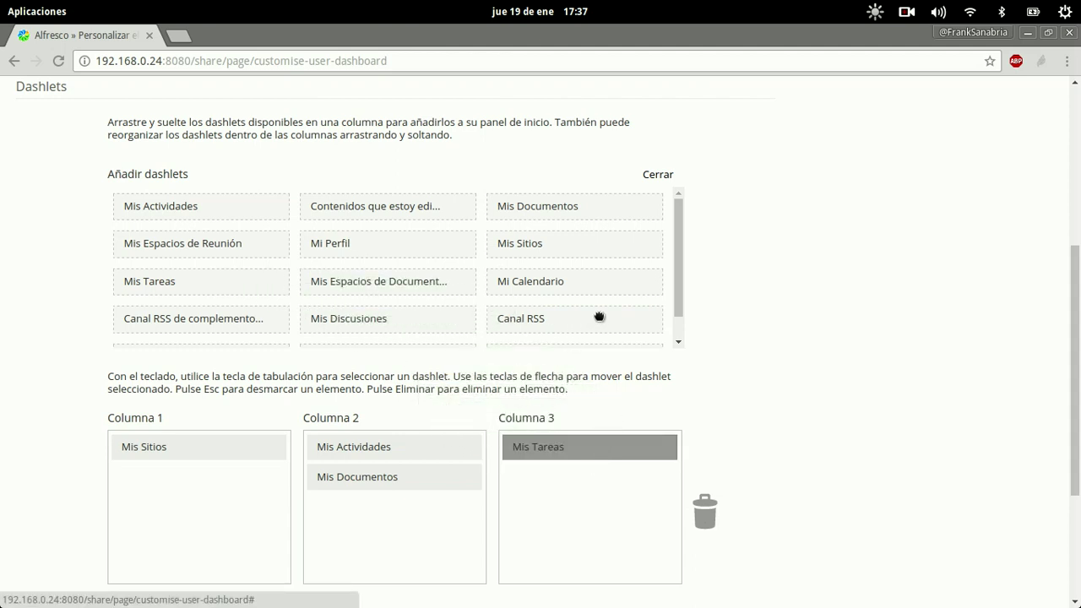
Step: Add the Mi Perfil dashlet above Mis Sitios in column 1 and Mi Calendario below Mis Tareas in column 3
drag(394, 242, 205, 441)
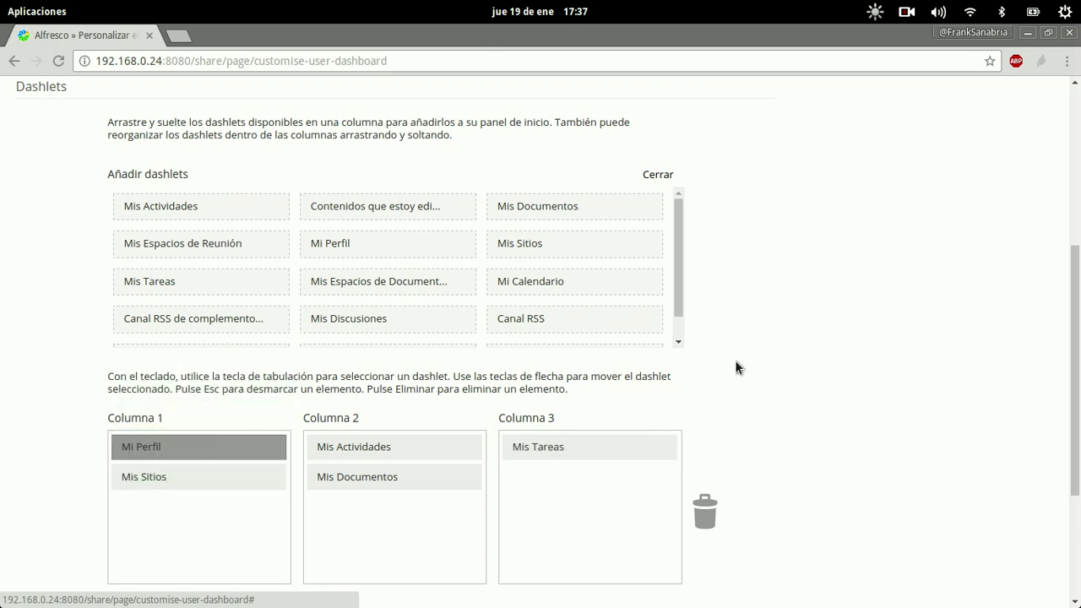
drag(535, 280, 561, 475)
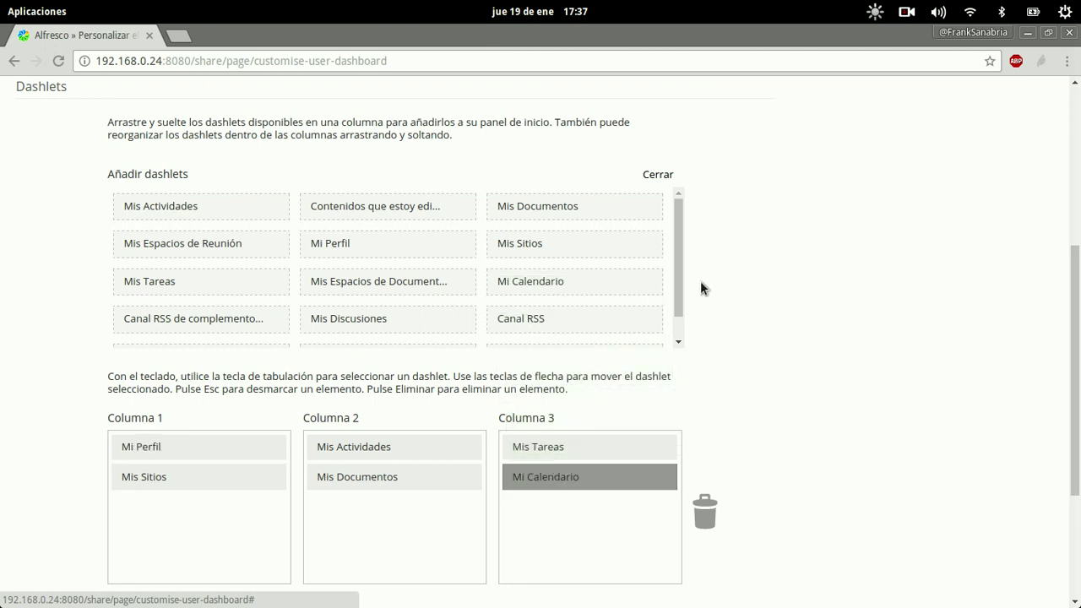
drag(678, 225, 673, 284)
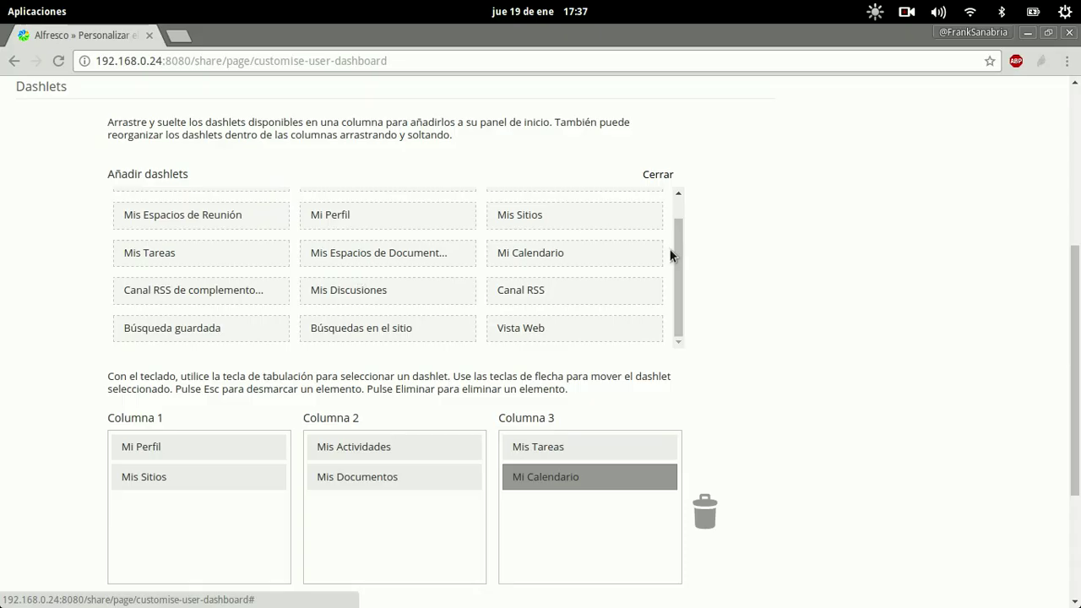
drag(671, 250, 674, 229)
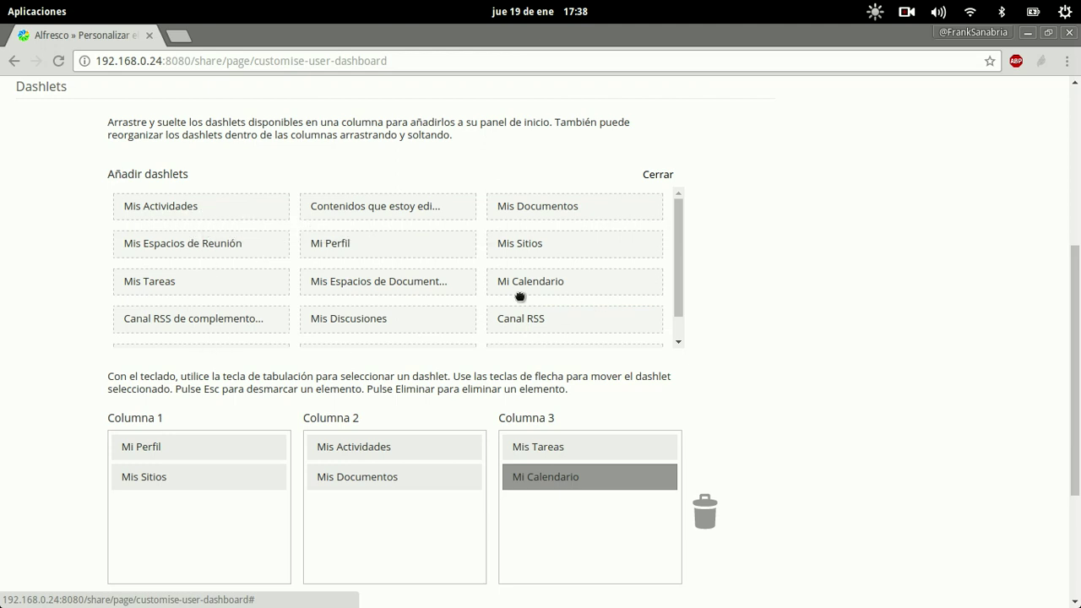
Step: Save the dashboard customization, keeping the introduction panel set to hidden
scroll(449, 253, up, 1)
scroll(450, 253, down, 1)
scroll(647, 337, down, 3)
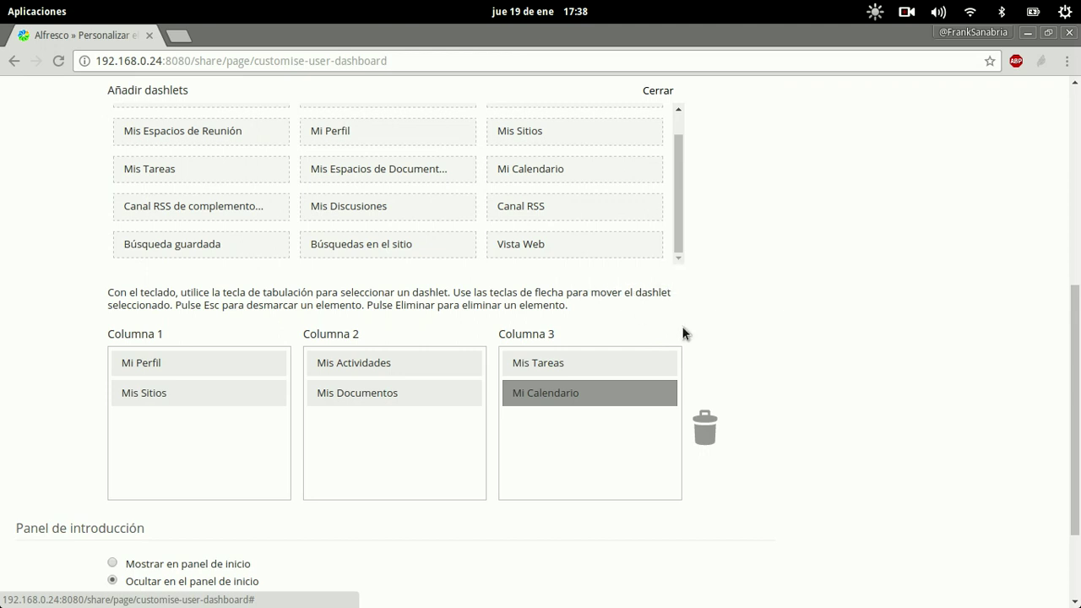
scroll(826, 330, down, 3)
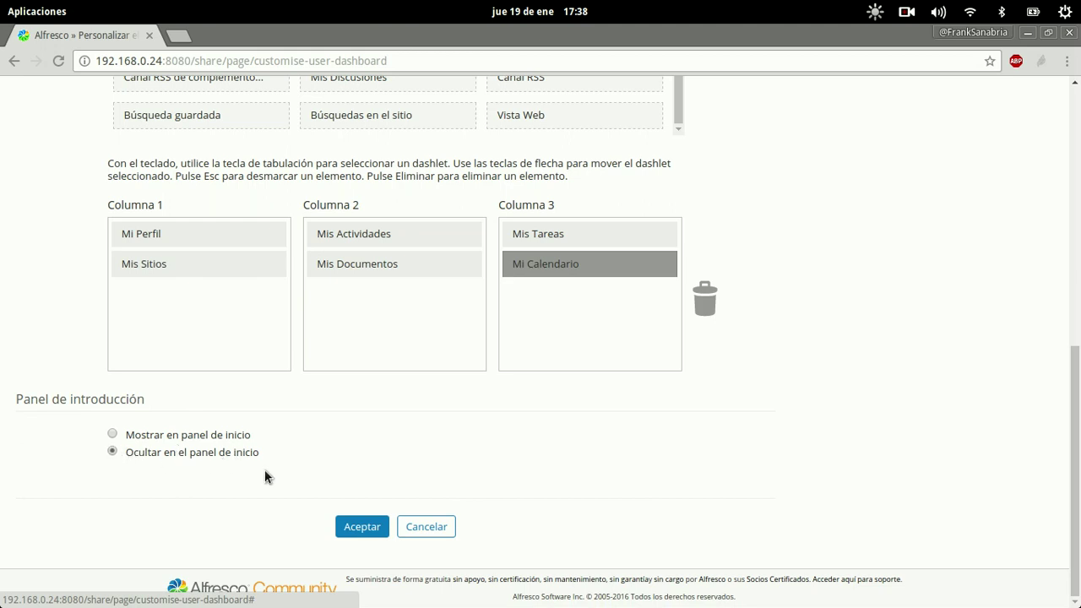
click(348, 527)
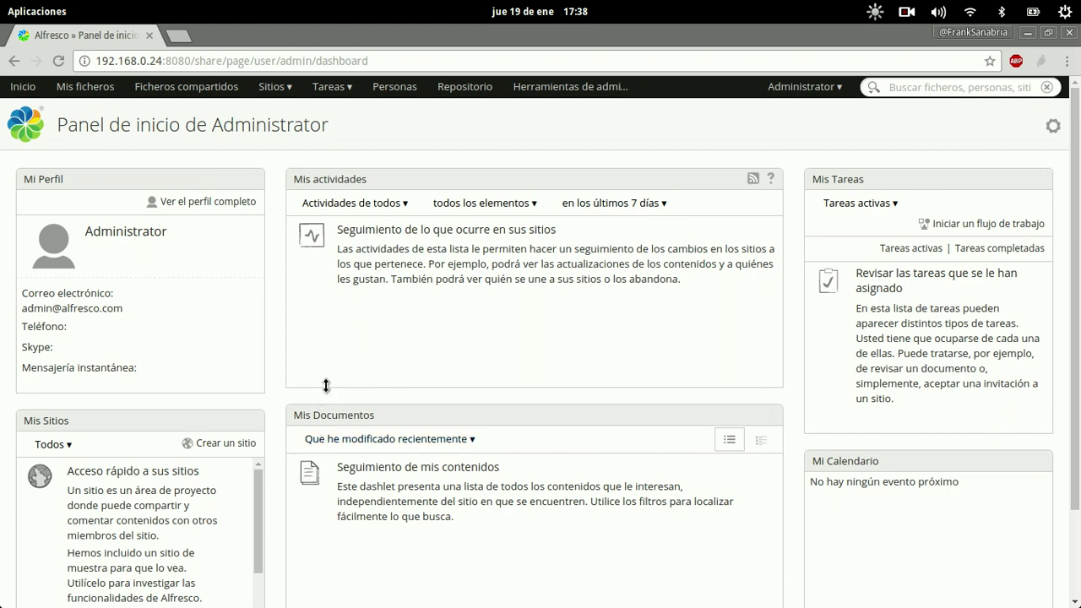
Step: Make the Mis actividades dashlet slightly taller and review the arrangement of the dashlets on the dashboard
drag(326, 386, 388, 408)
scroll(336, 354, down, 1)
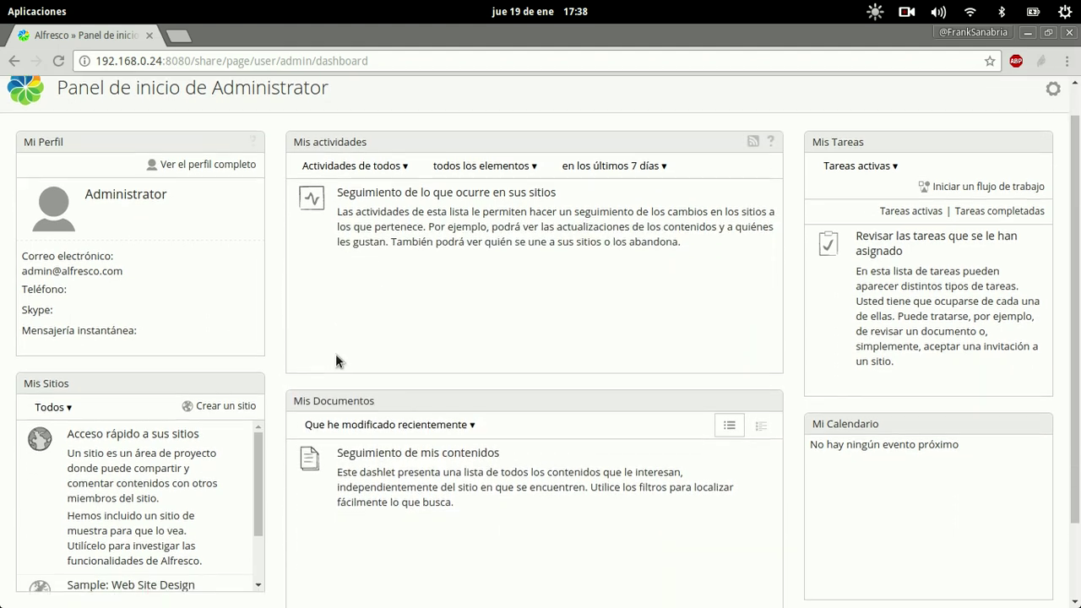
scroll(335, 362, down, 3)
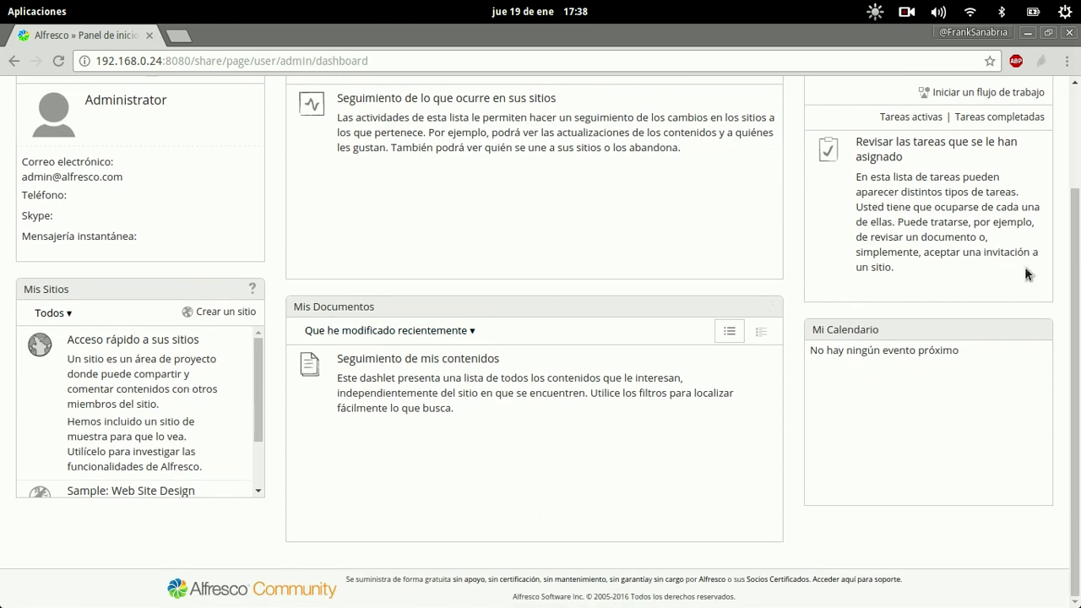
scroll(1025, 275, up, 2)
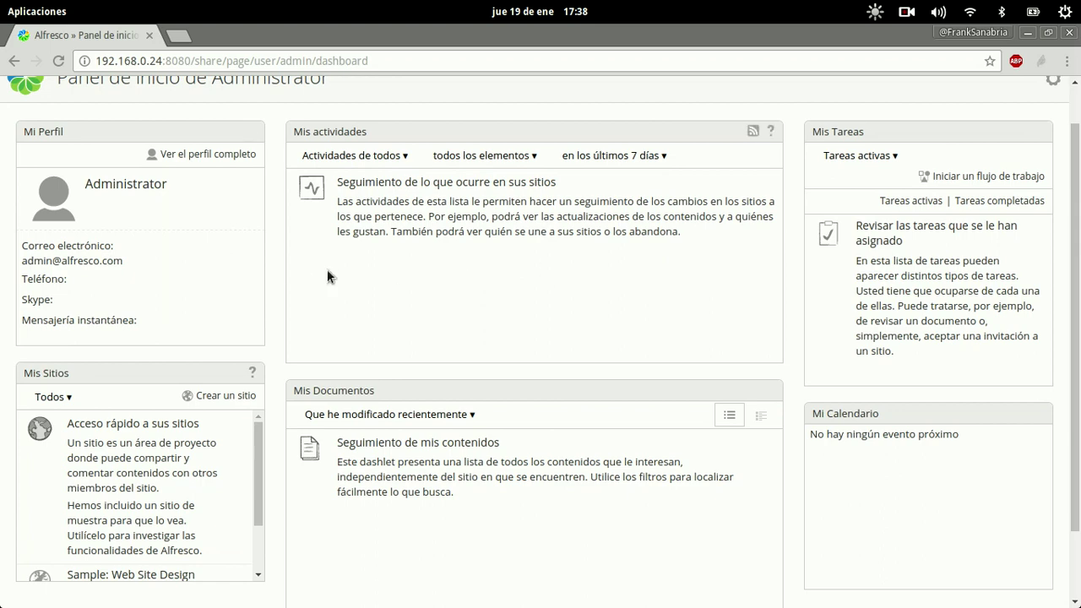
scroll(687, 410, up, 1)
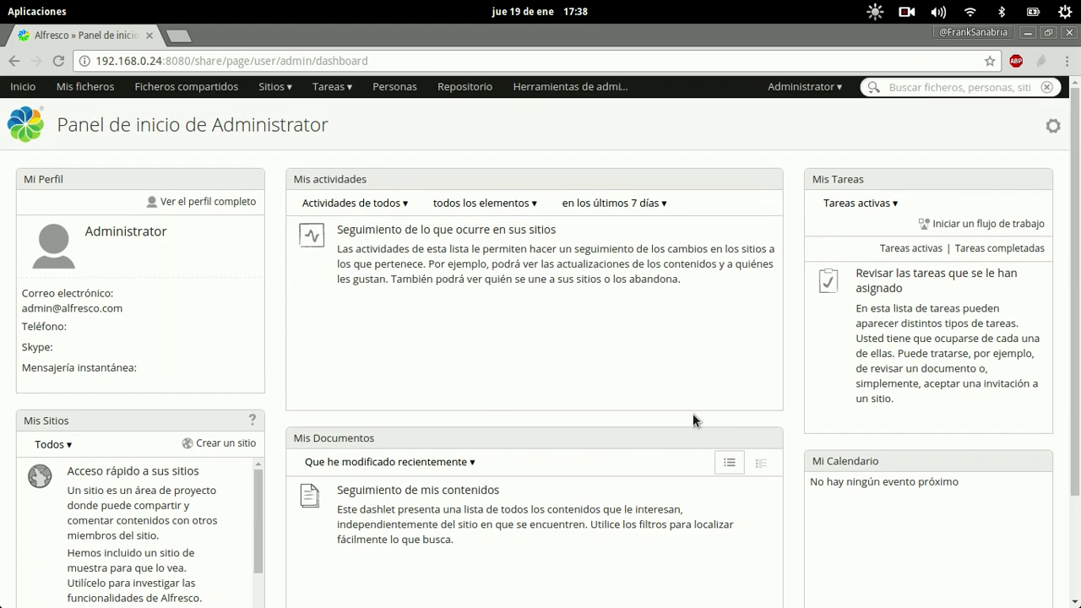
scroll(693, 413, down, 2)
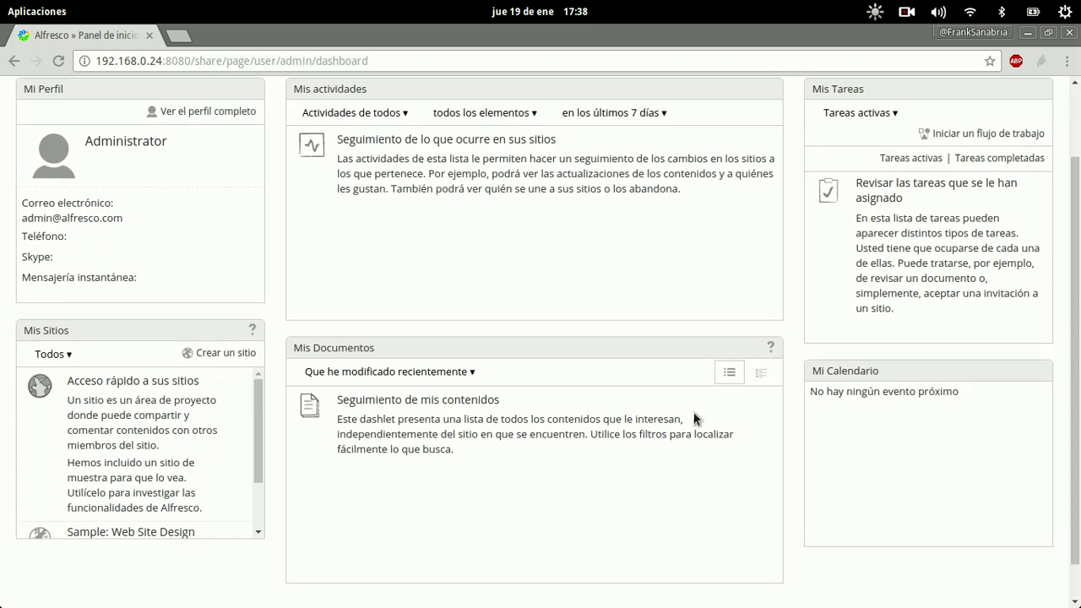
scroll(694, 418, up, 2)
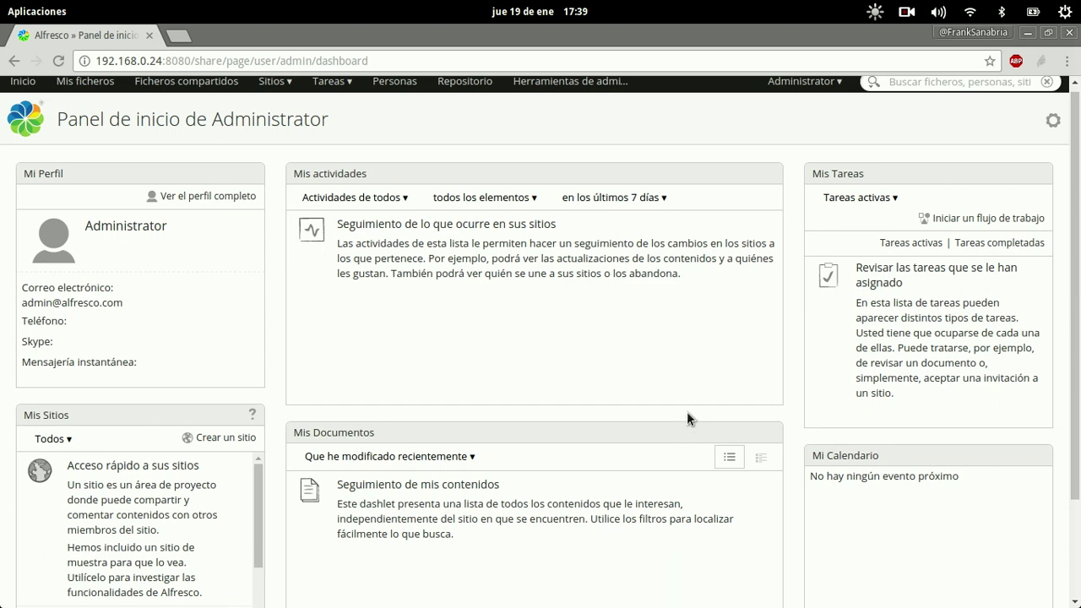
scroll(685, 411, down, 1)
scroll(685, 411, up, 1)
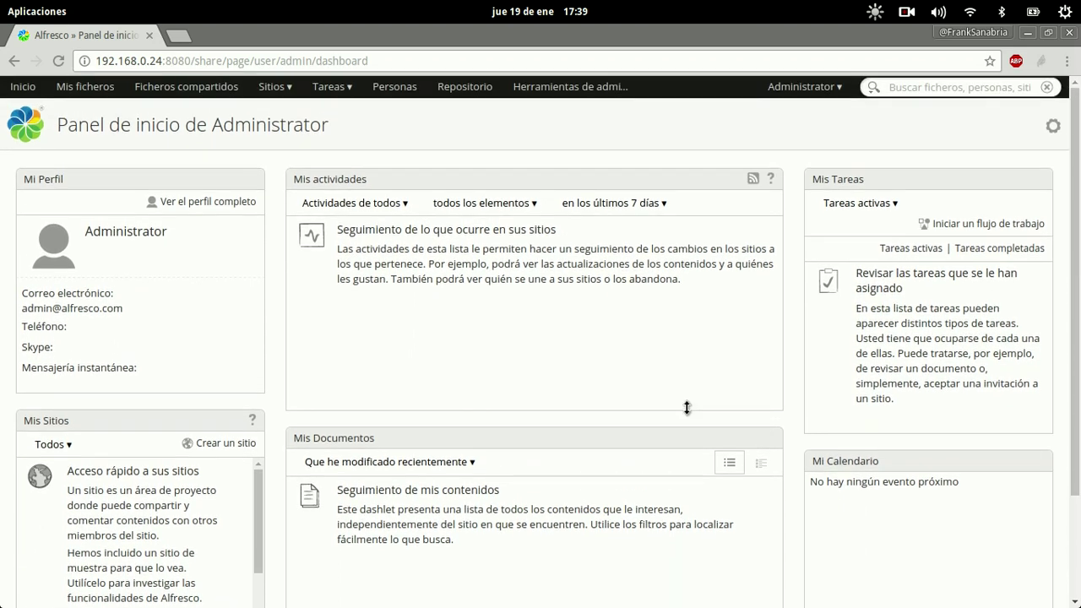